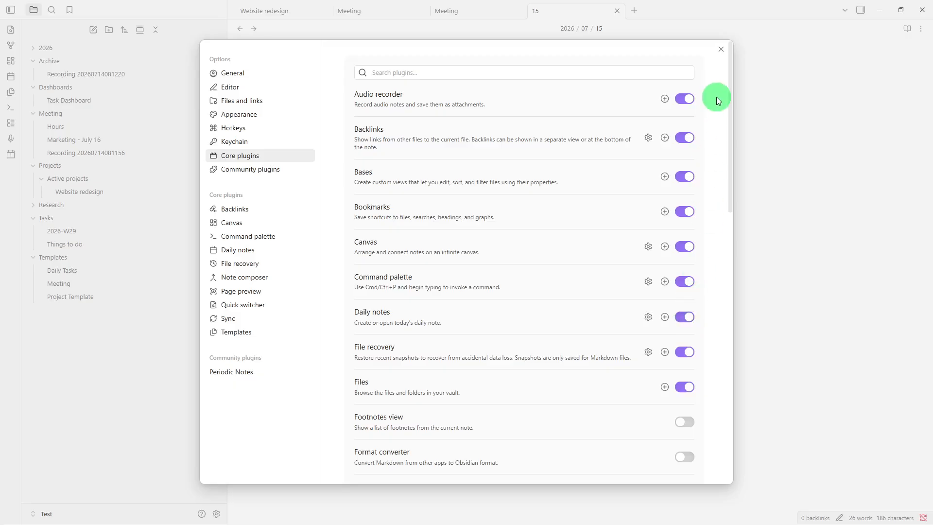
- Close the settings and create a new top-level vault folder named "Daily Notes"
click(722, 42)
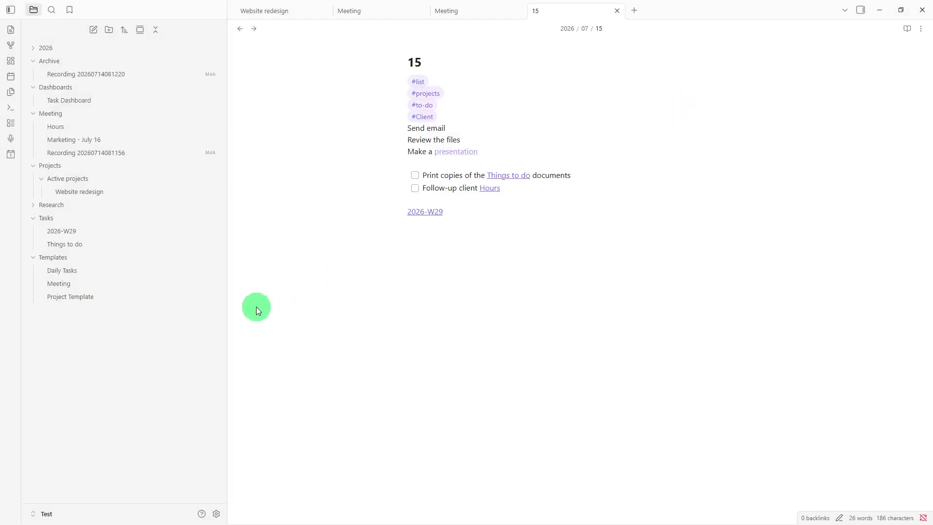
right_click(151, 337)
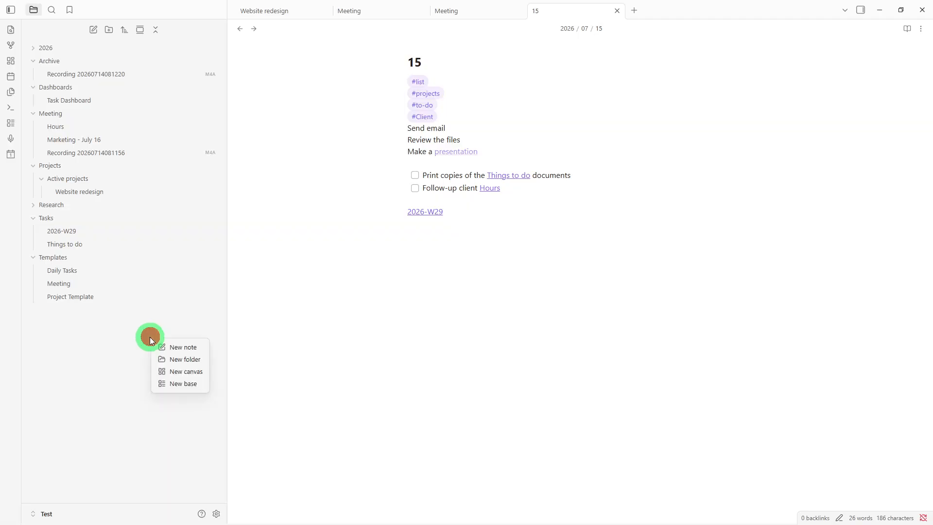
click(161, 360)
key(BackSpace)
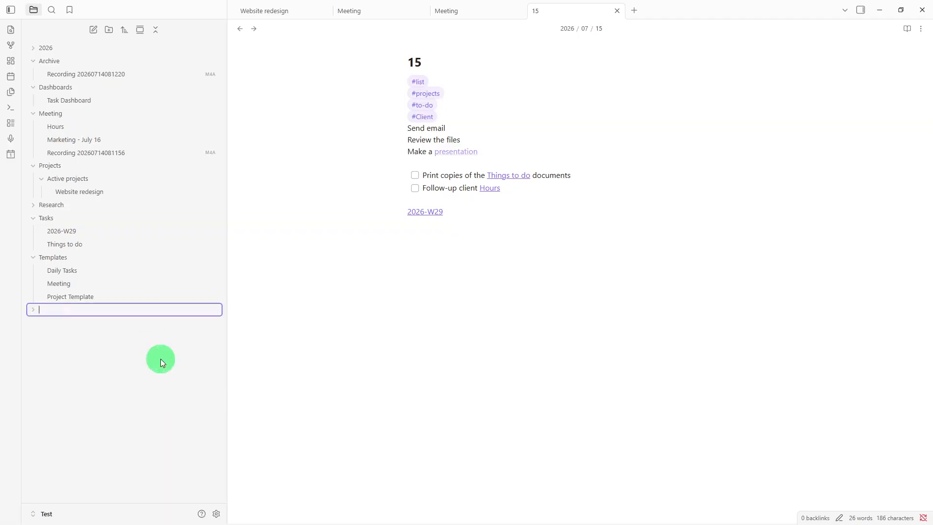
text(Daily Notes)
key(Return)
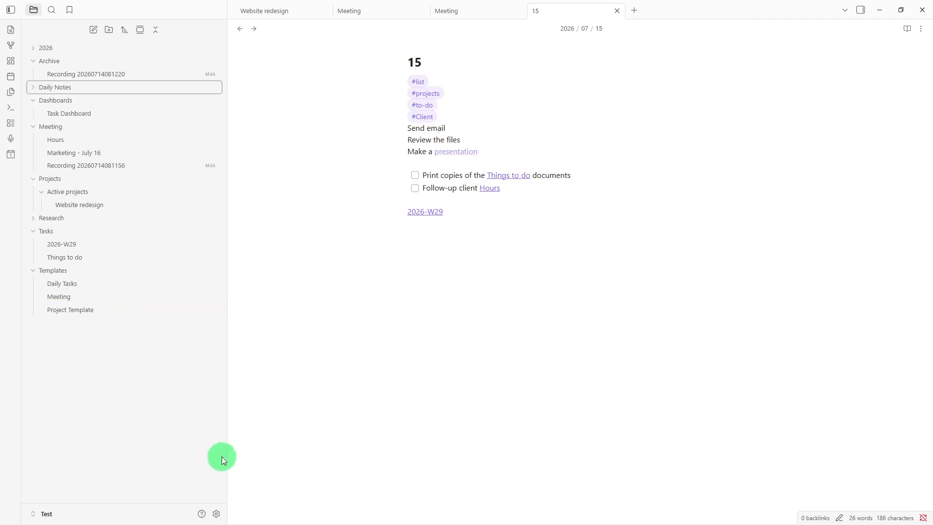
- Configure the Daily notes core plugin to save new files in "Daily Notes" and use the 2026.07.15 date format
click(216, 514)
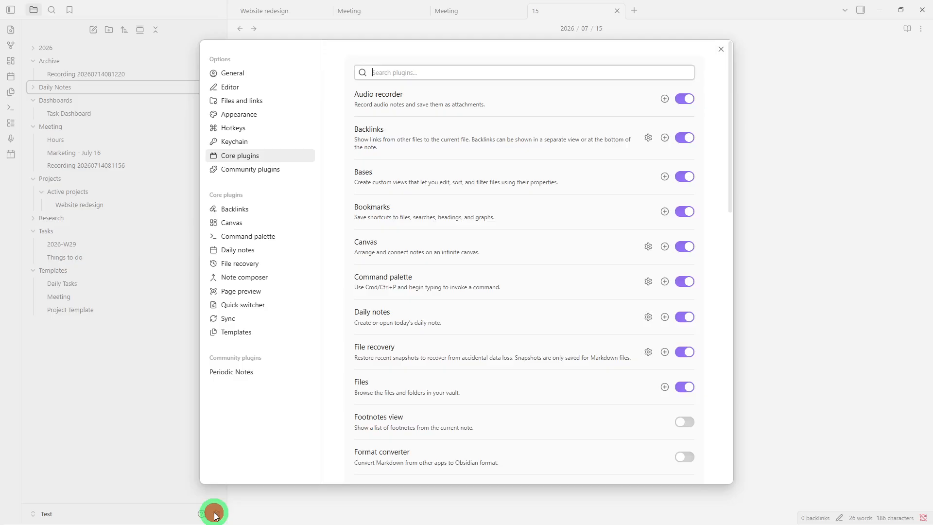
click(252, 256)
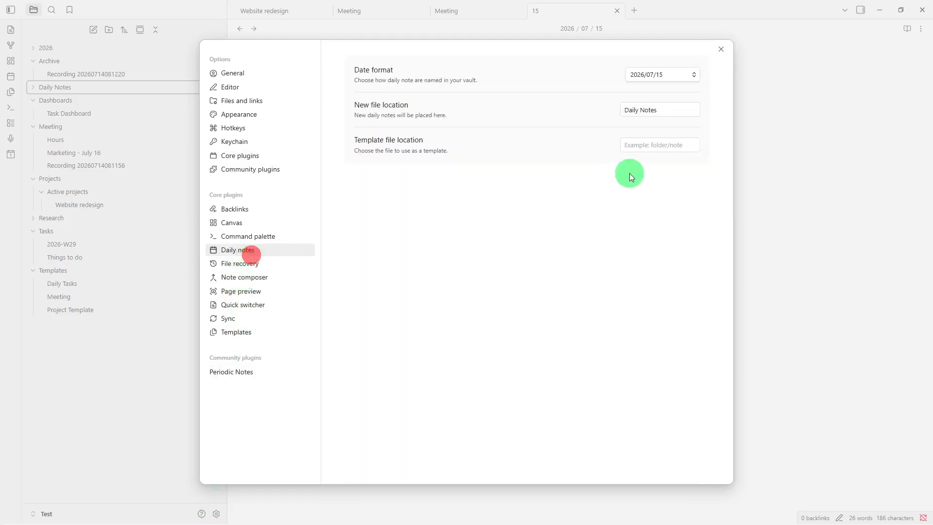
click(667, 113)
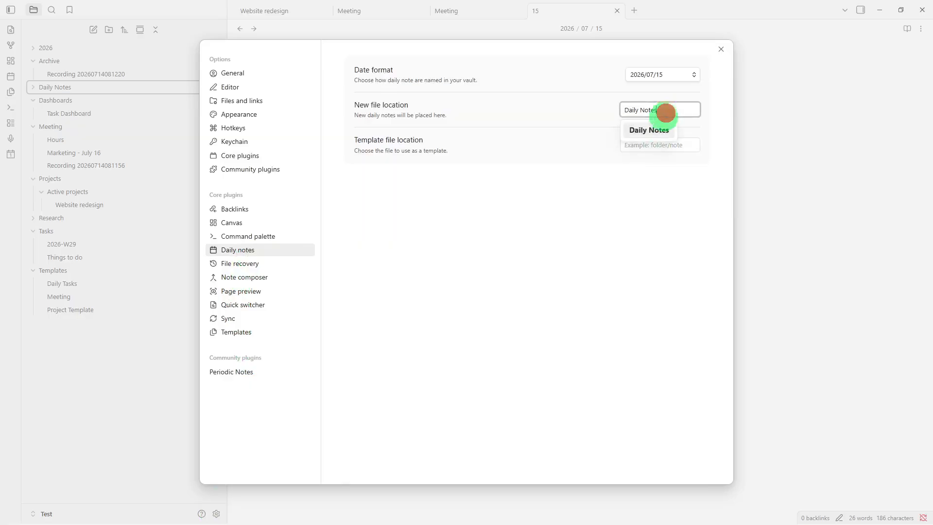
click(660, 129)
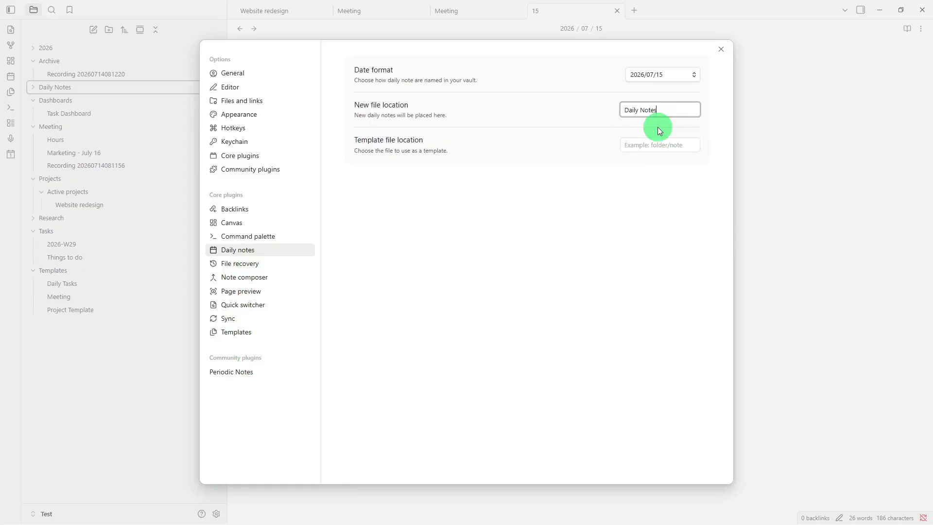
click(667, 74)
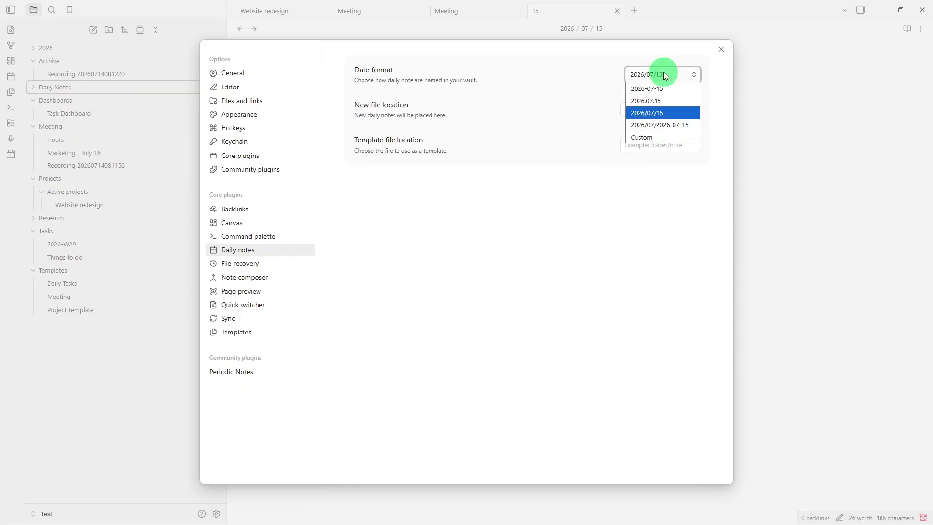
click(654, 100)
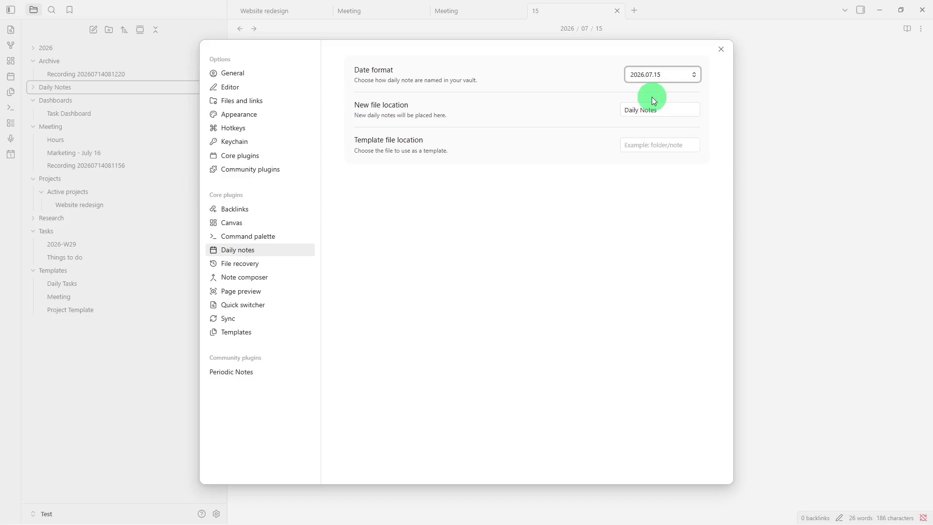
click(716, 51)
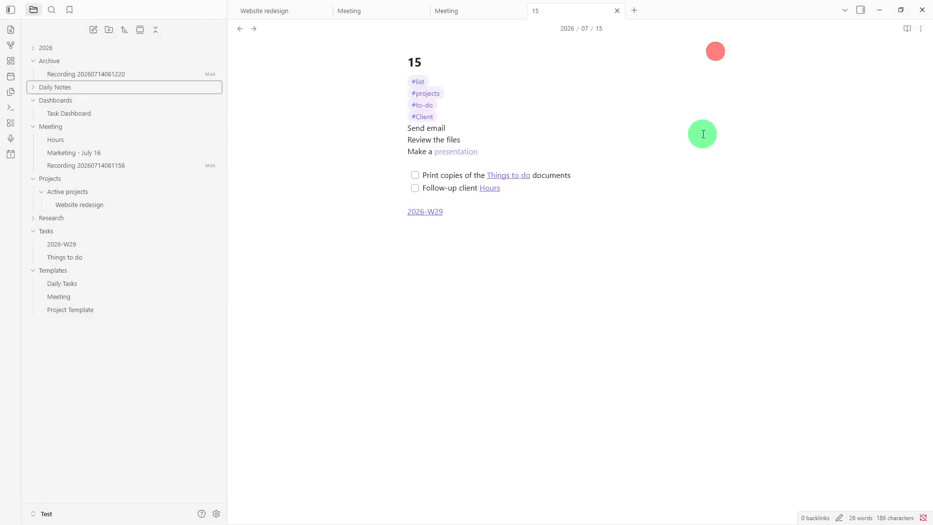
- Run the "Open today's daily note" command to create the daily note for today
key(ctrl+p)
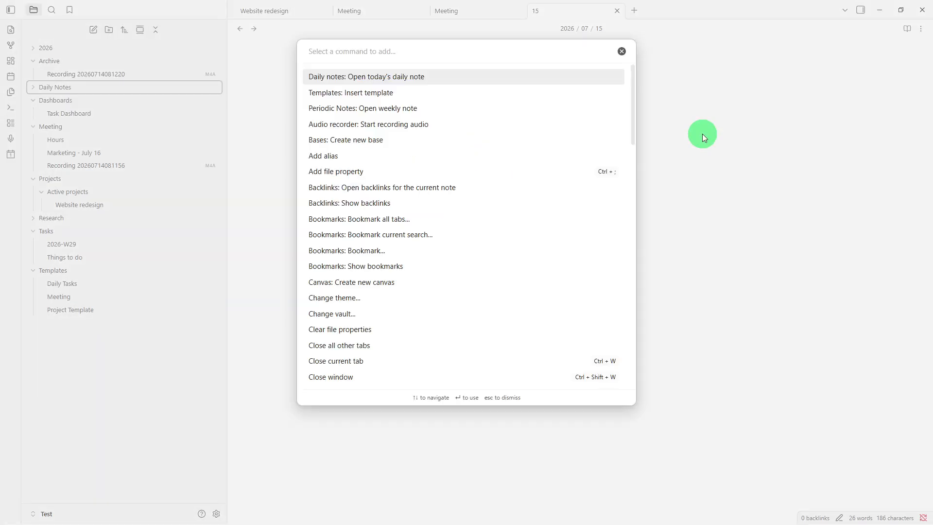
text(open)
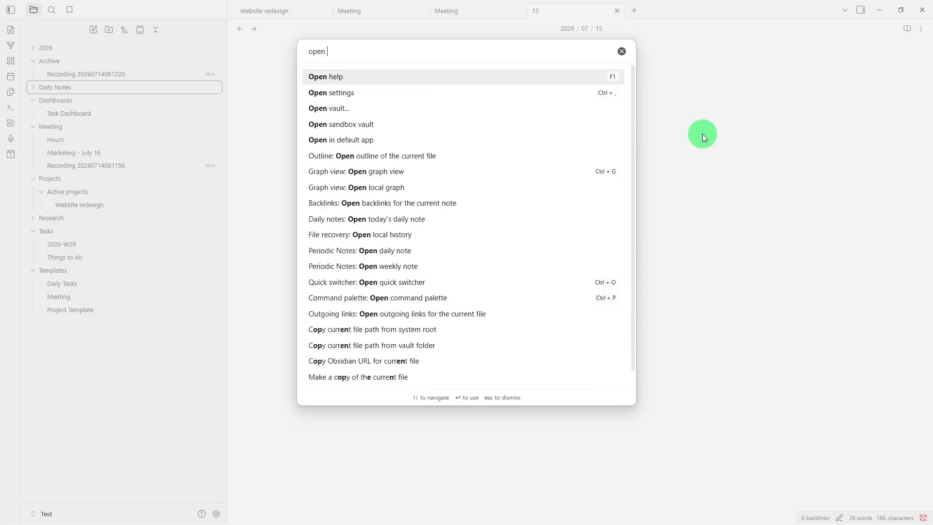
text( today)
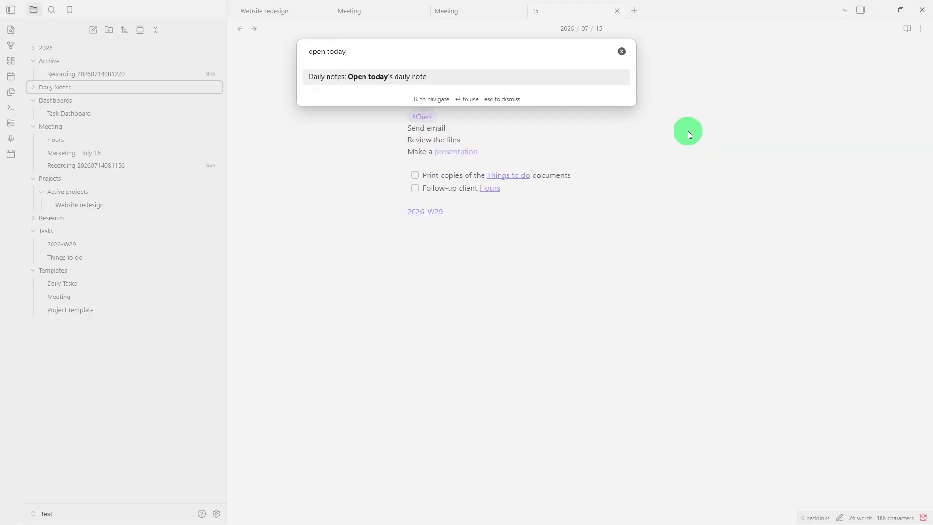
click(577, 75)
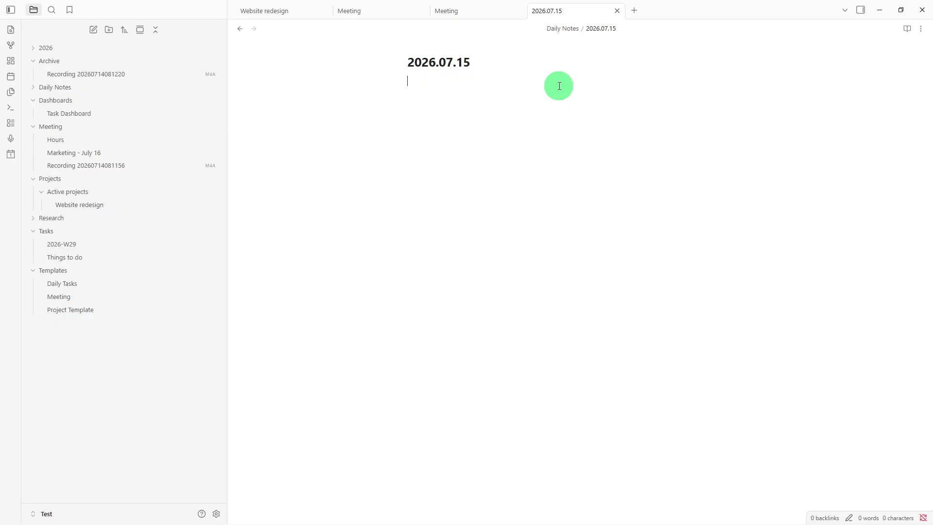
- Add a level-1 heading "Today's Goals" at the start of the daily note
text(# Today)
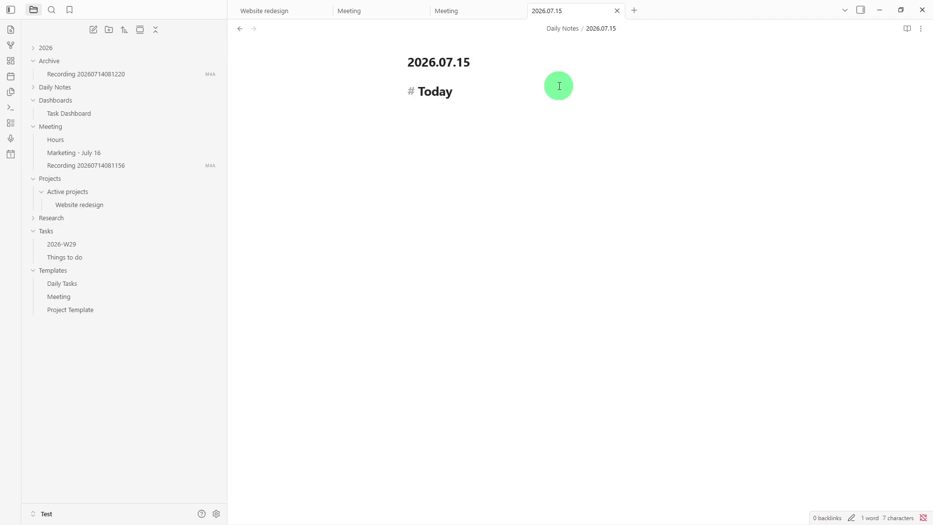
text('s Goals)
key(Return)
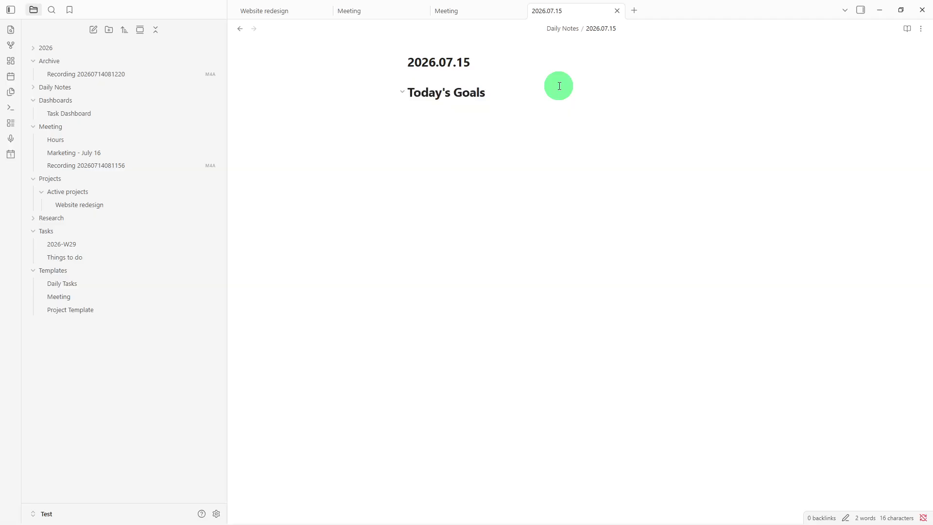
- Add level-1 headings "Schedule" and "Notes" below Today's Goals, leaving an empty line before Schedule
key(Return)
text(# Schedule)
key(Return)
text(# No)
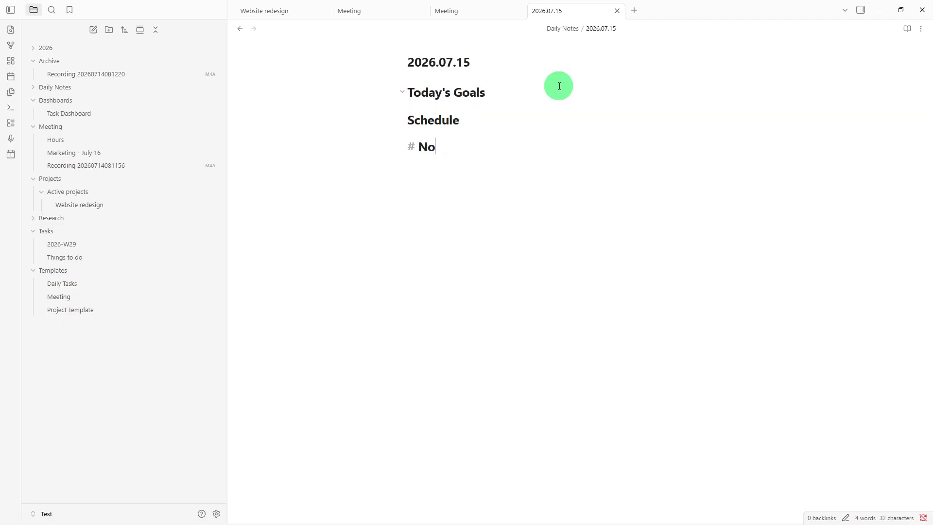
text(tes)
key(Return)
- Add level-1 headings "Journal" and "Wins" below the Notes heading
text(# )
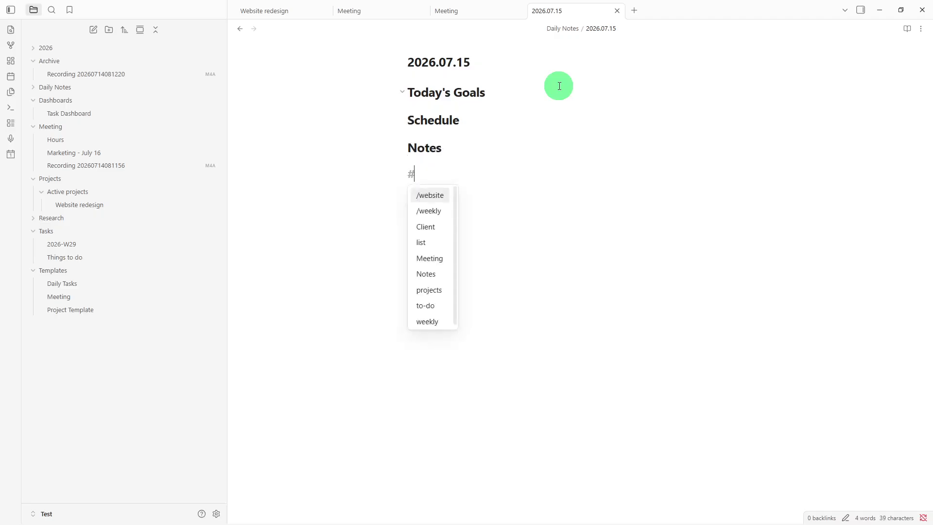
text(Jo)
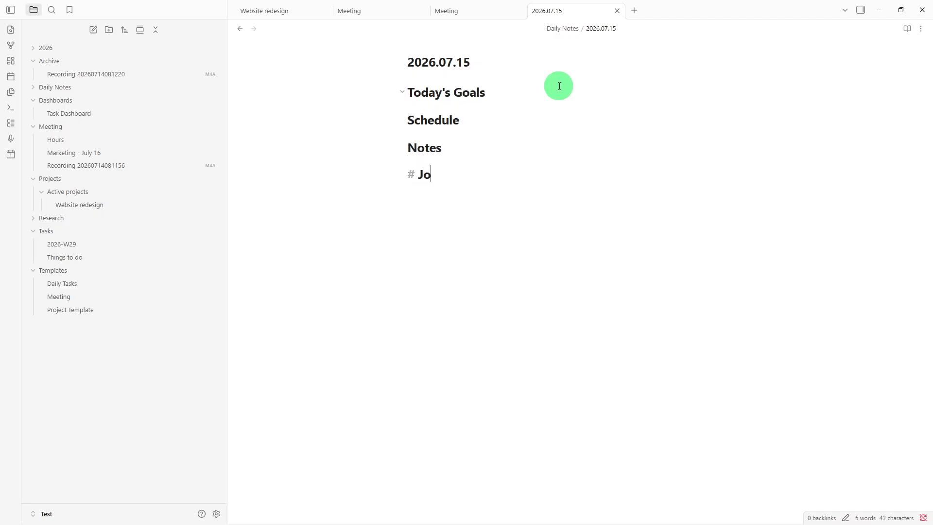
text(urnal)
key(Return)
text(# Wins)
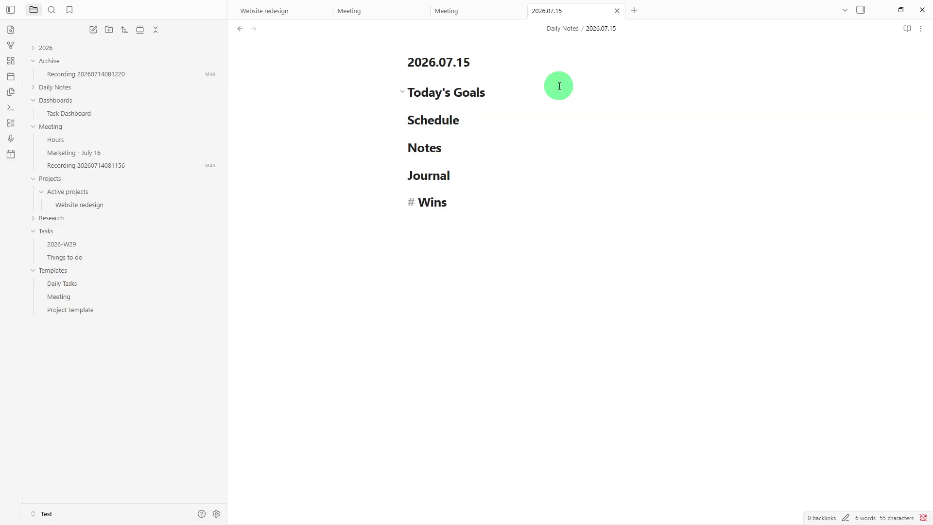
key(Return)
- Add a level-1 heading "Challenges" below the Wins heading
text(#)
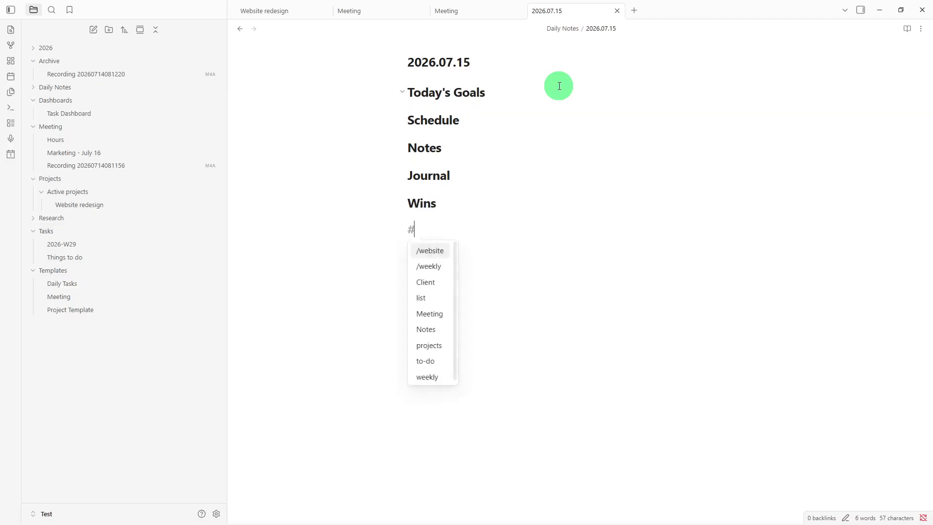
text( Chall)
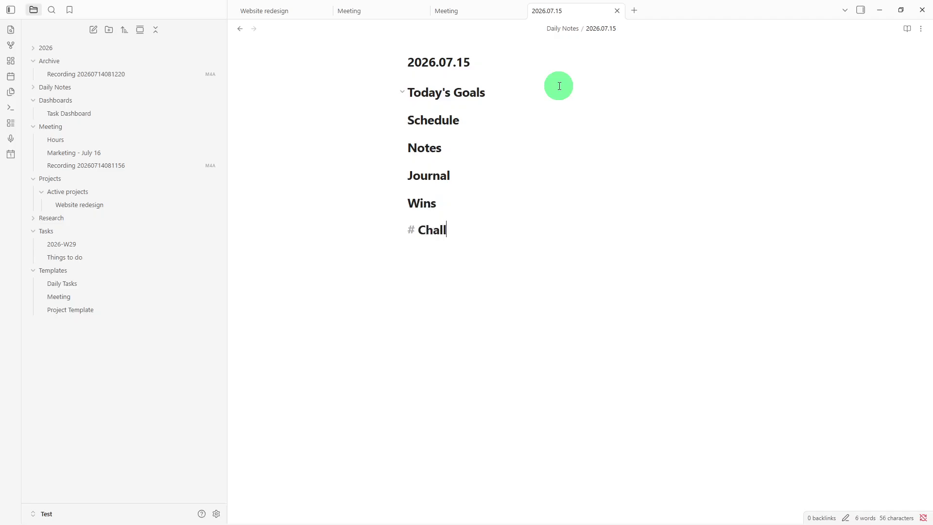
text(enges)
key(Return)
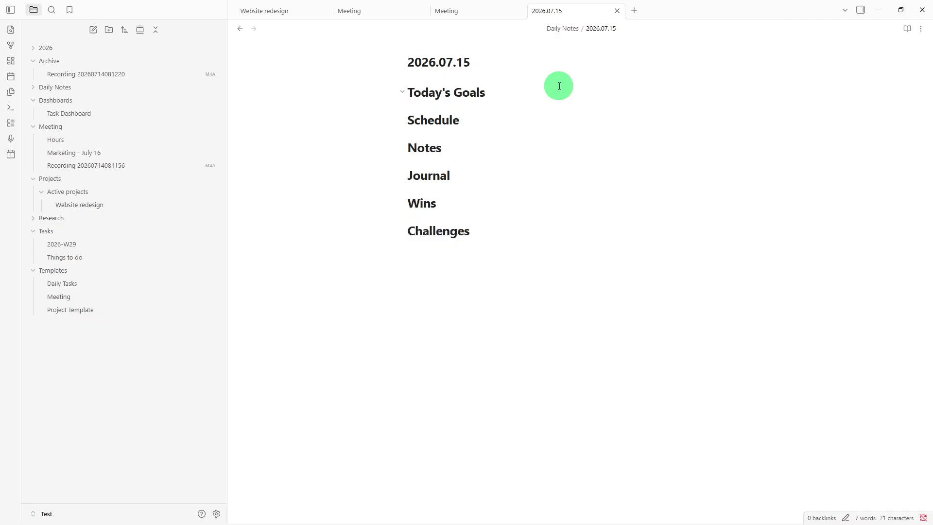
- Insert an internal link to the Project Template note below the Challenges heading, followed by a new line
text([[)
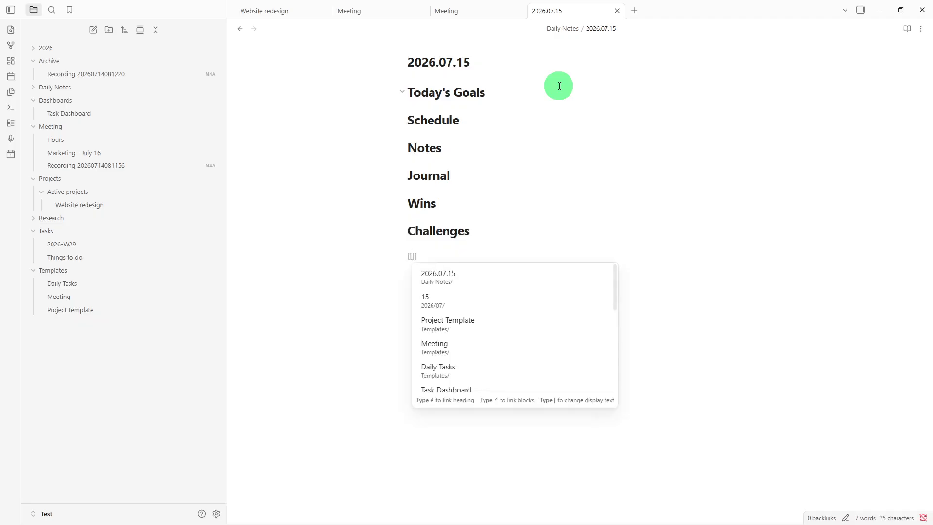
click(477, 319)
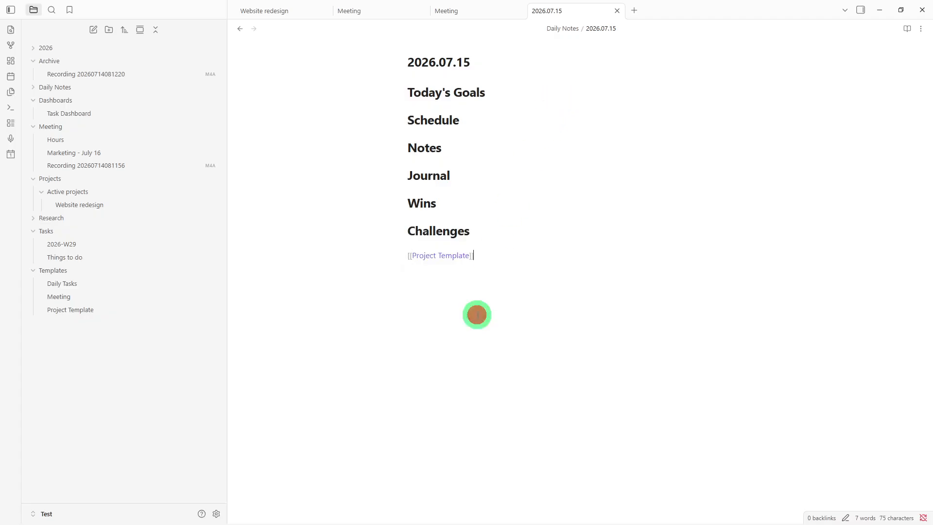
click(515, 273)
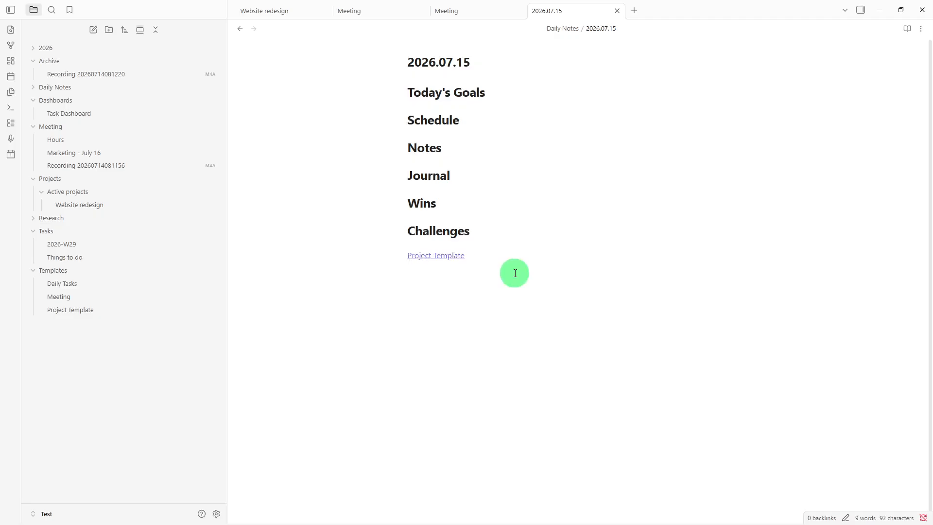
key(Return)
- Add a task list item under the Schedule heading beginning with "Send email"
click(439, 134)
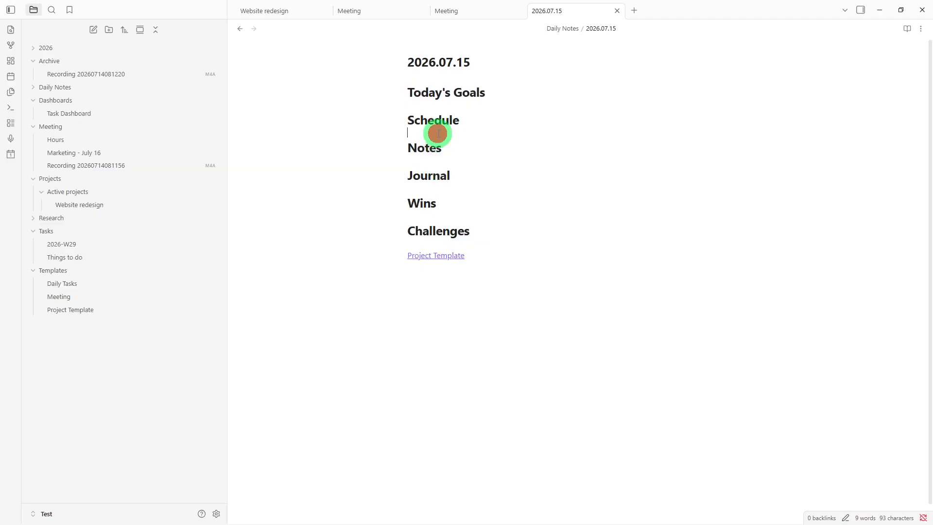
right_click(438, 134)
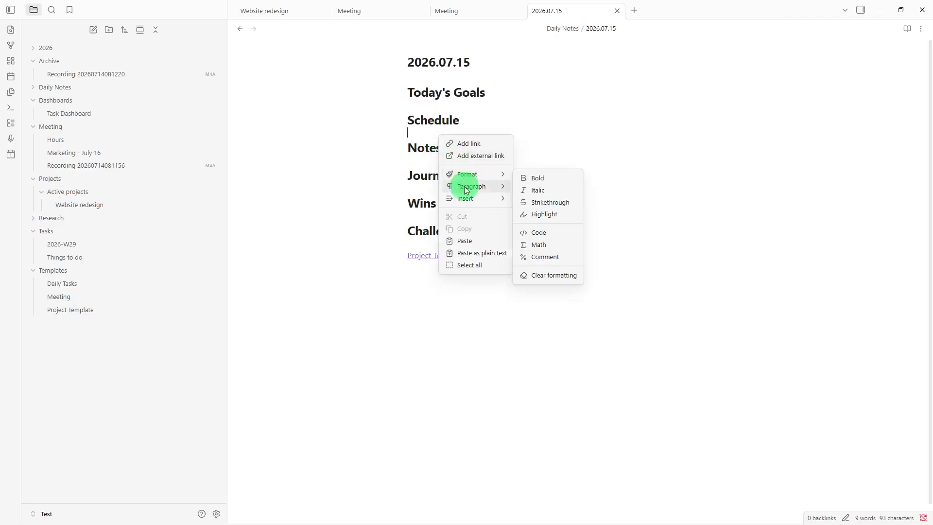
mouse_move(466, 194)
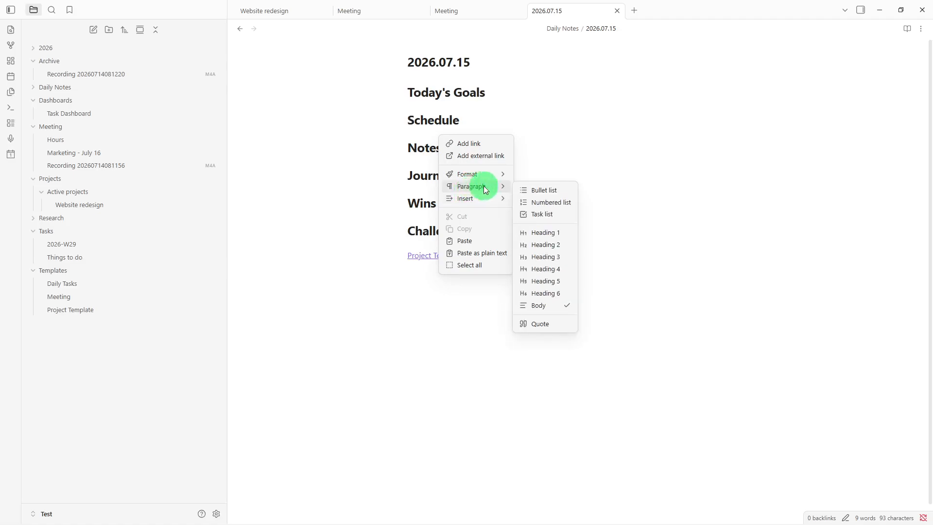
click(570, 212)
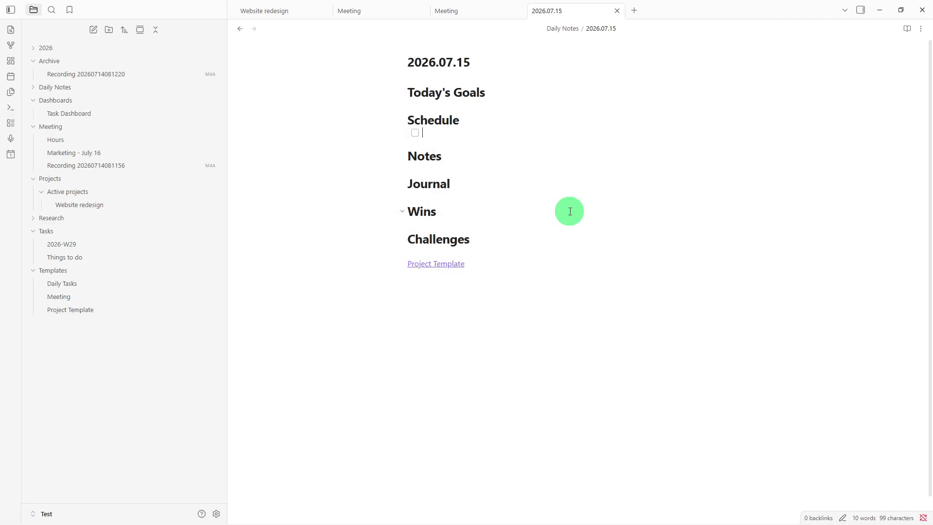
text(Send emai)
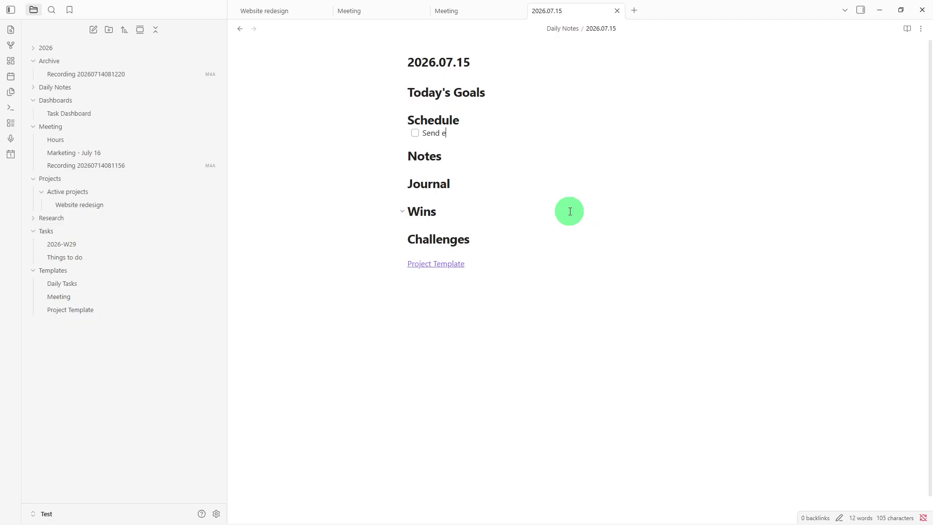